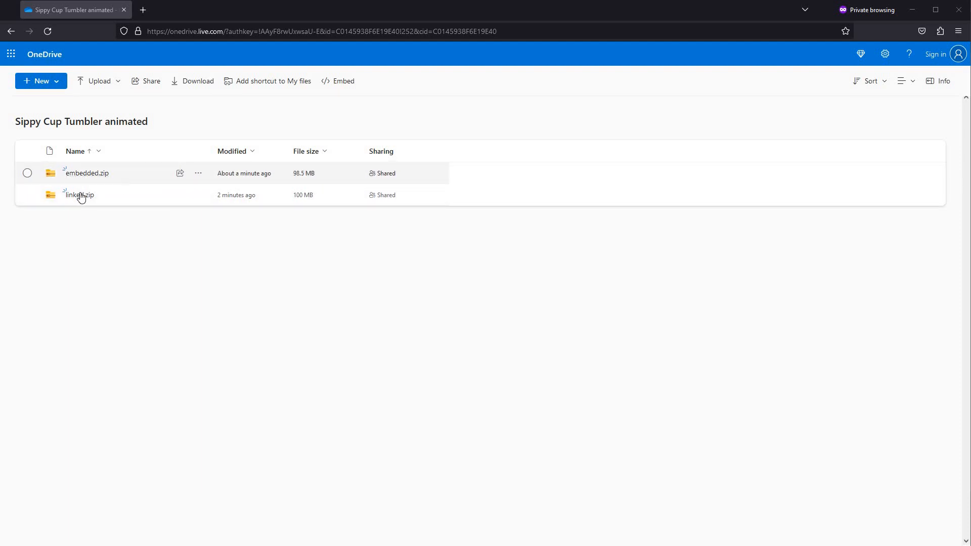
# Download linked.zip from the shared Sippy Cup Tumbler animated folder.
pyautogui.click(80, 194)
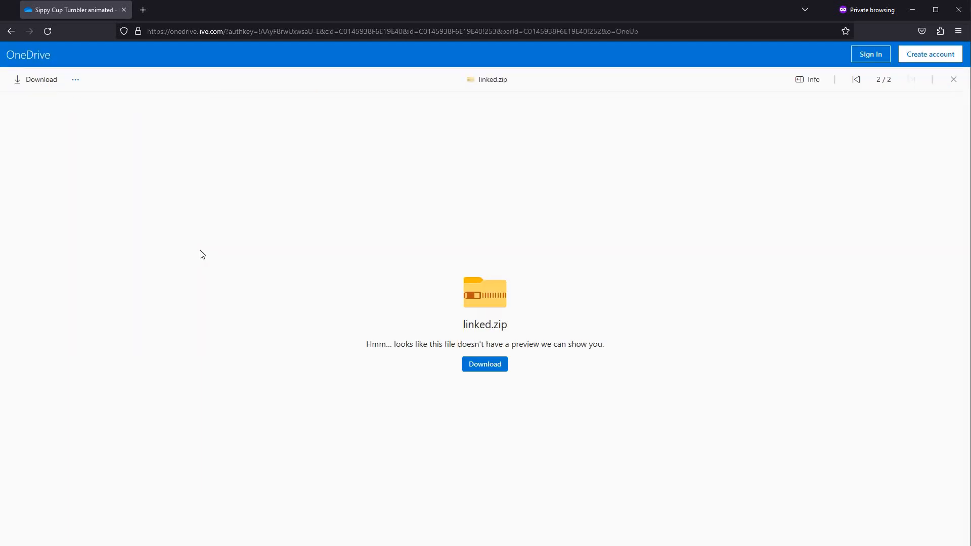
pyautogui.click(467, 363)
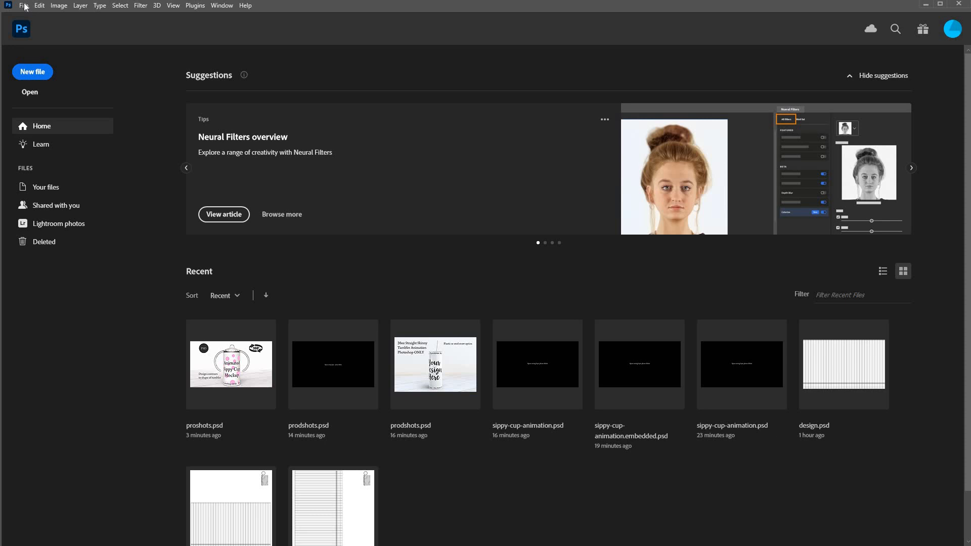
# Switch to Photoshop and open sippy-cup-animation.psd from the linked folder under tumbler, _ANIMATIONS, sippycup- straight, published files.
pyautogui.click(24, 6)
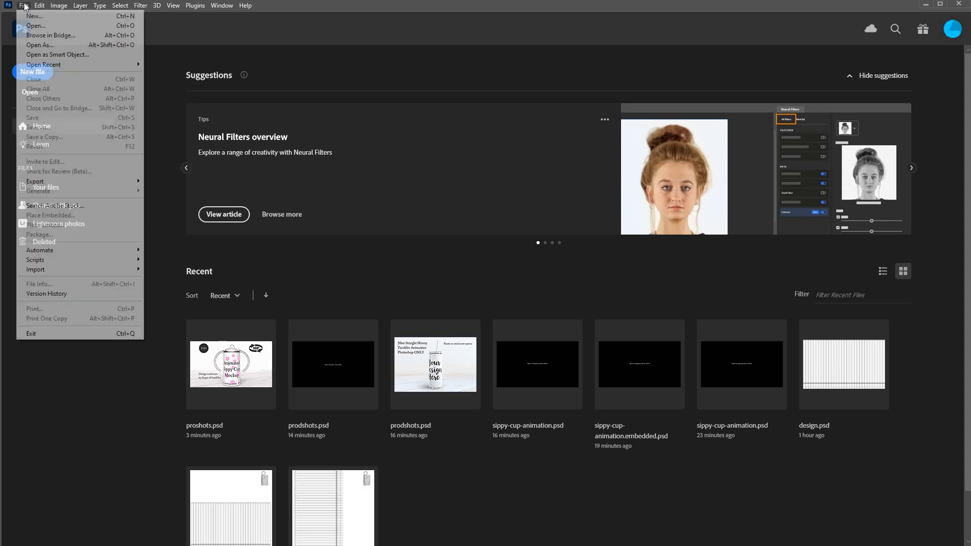
pyautogui.click(36, 26)
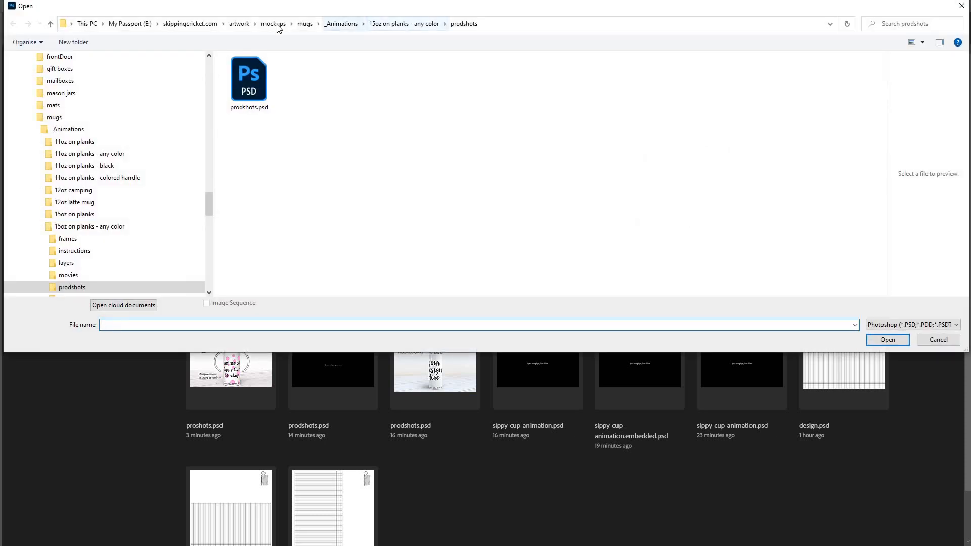
pyautogui.scroll(-3, 273, 255)
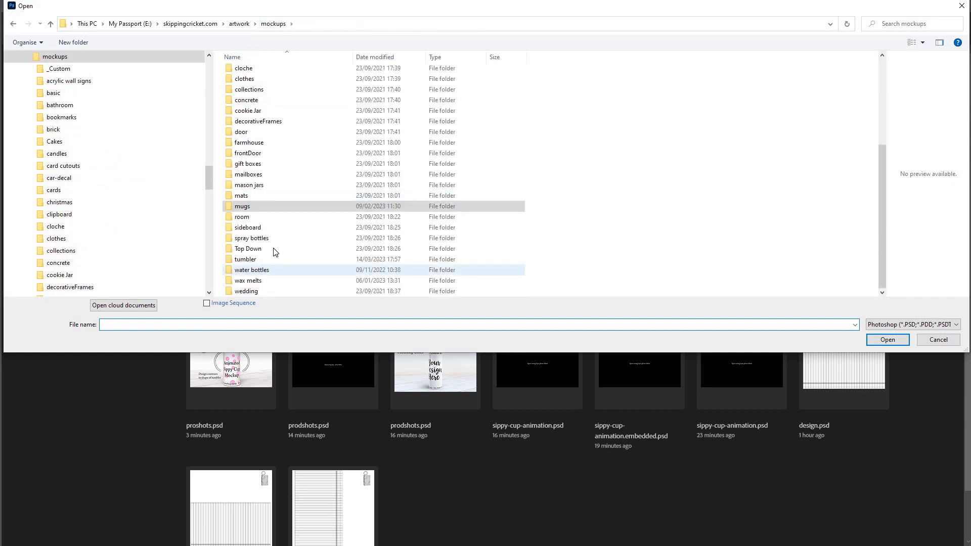
pyautogui.doubleClick(246, 259)
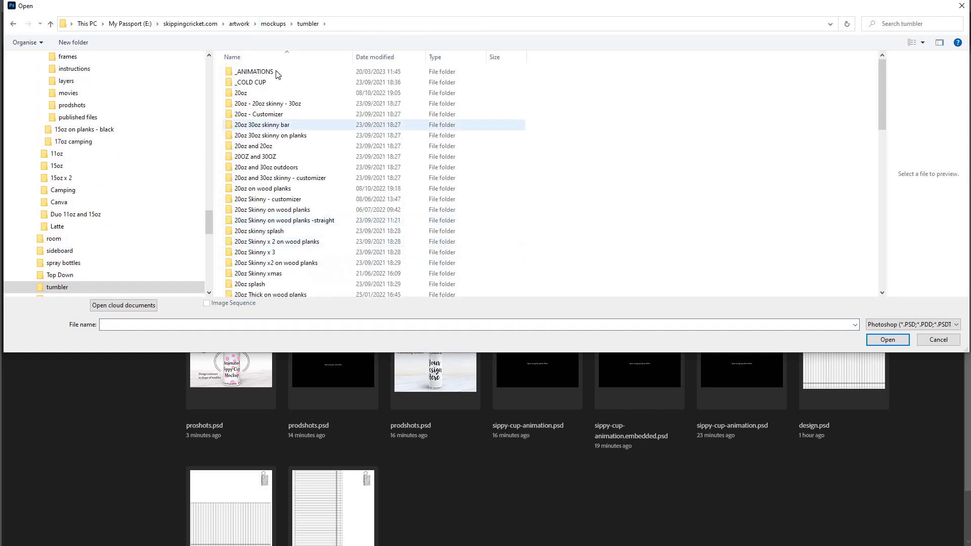
pyautogui.doubleClick(258, 72)
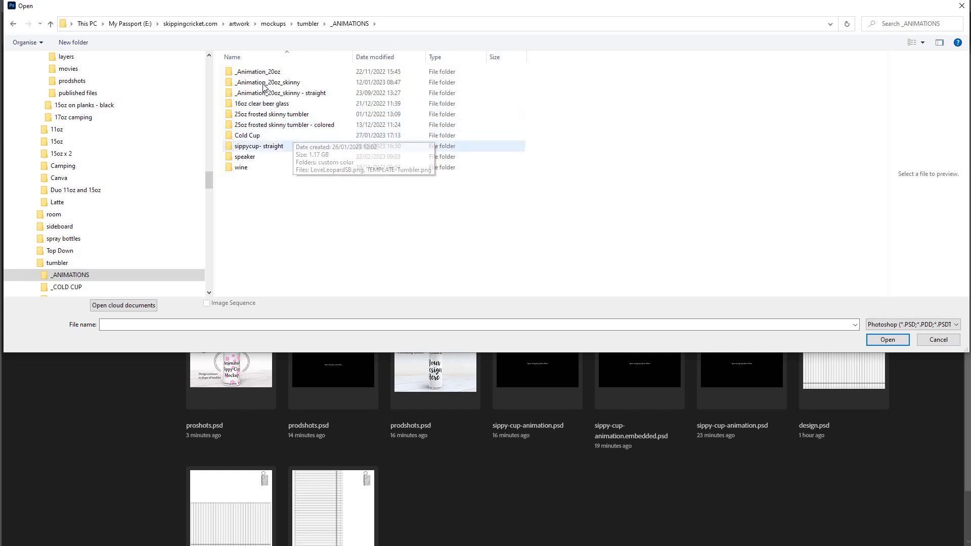
pyautogui.doubleClick(263, 147)
pyautogui.doubleClick(263, 114)
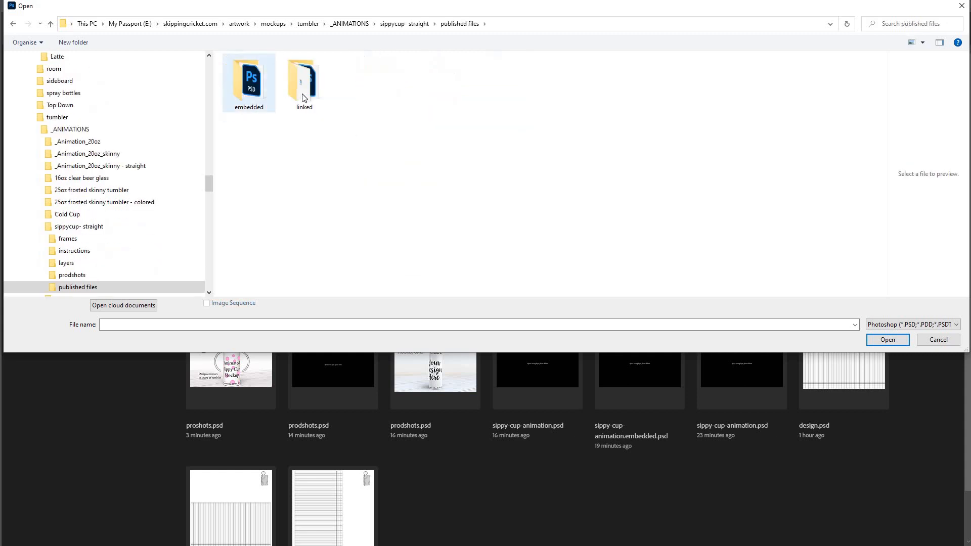
pyautogui.doubleClick(303, 82)
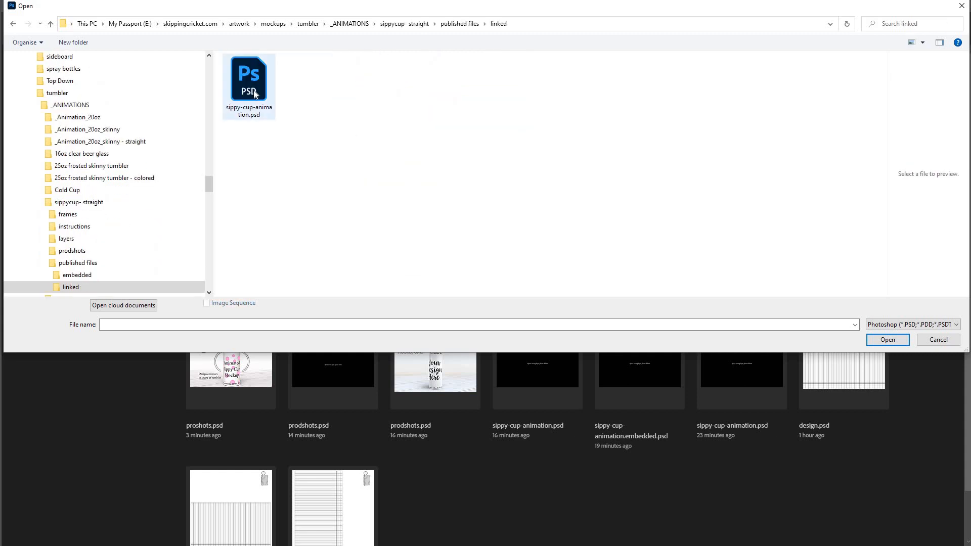
pyautogui.doubleClick(256, 94)
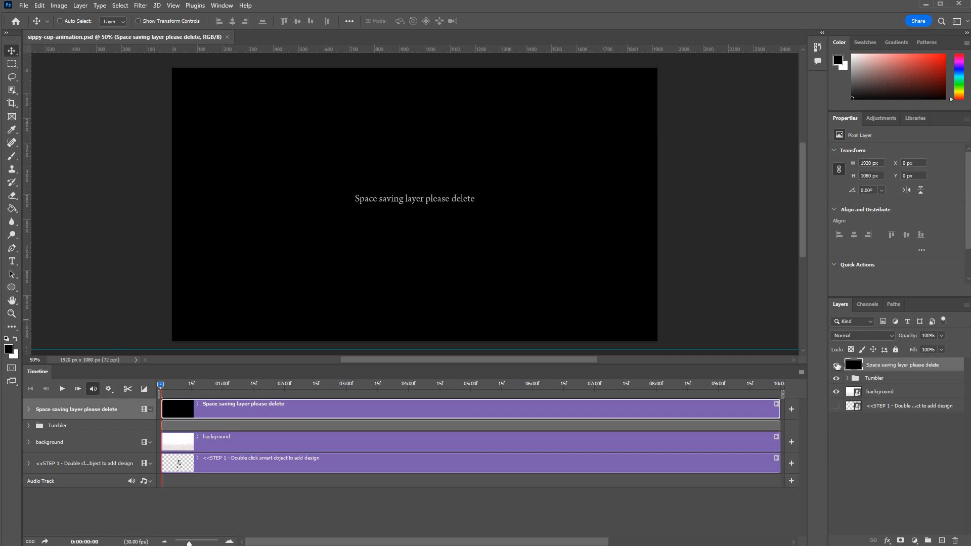
# Hide the "Space saving layer please delete" layer and check that the Timeline is enabled.
pyautogui.click(836, 364)
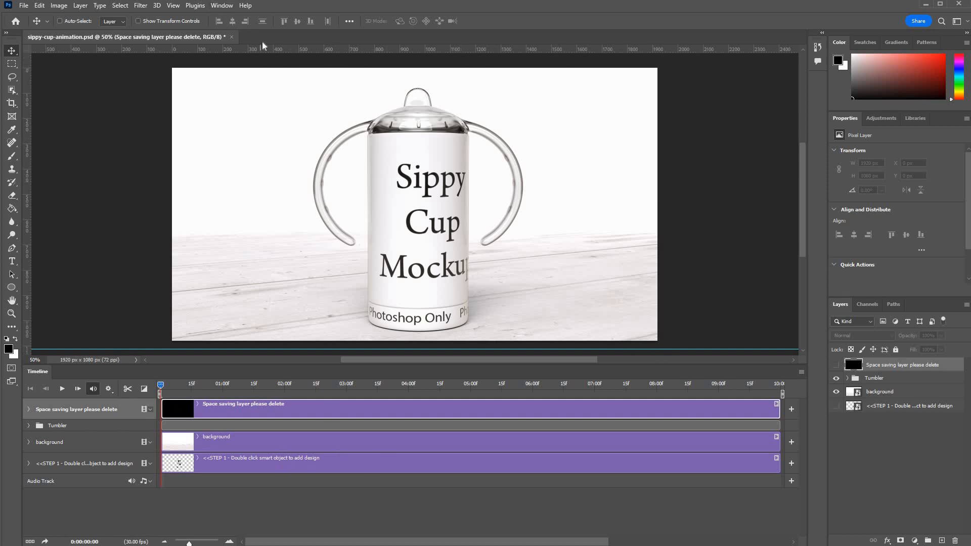
pyautogui.click(221, 6)
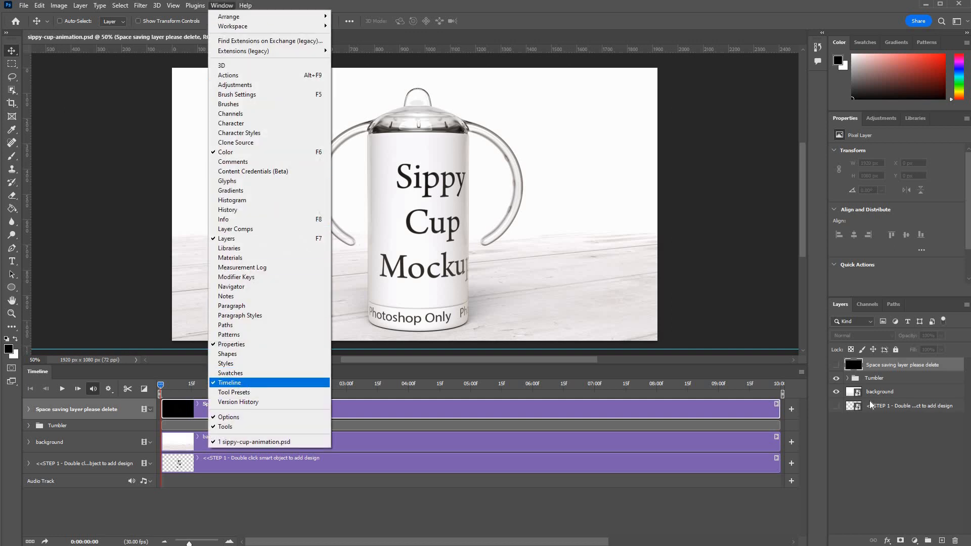
# Open the STEP 1 smart object's contents, and within it the STEP 2 design smart object.
pyautogui.click(852, 408)
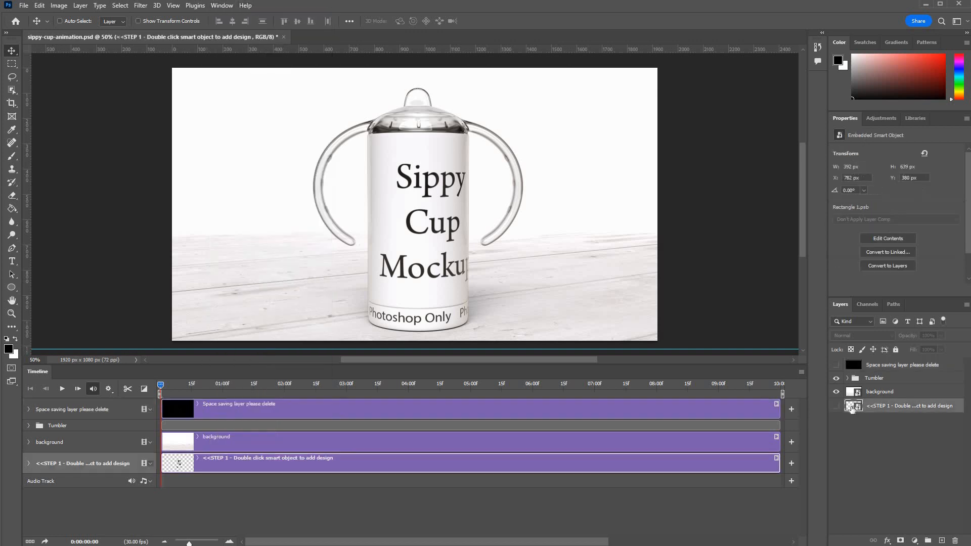
pyautogui.doubleClick(851, 408)
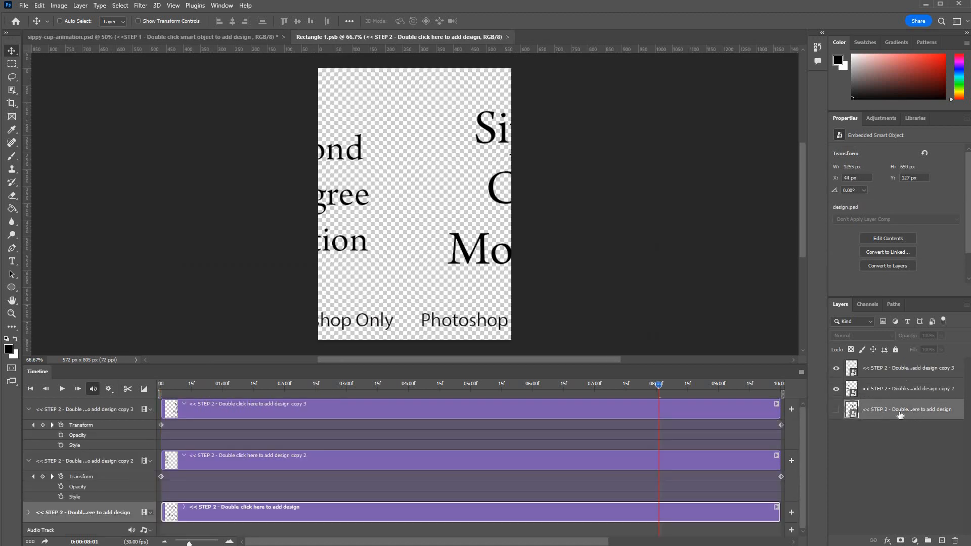
pyautogui.doubleClick(852, 412)
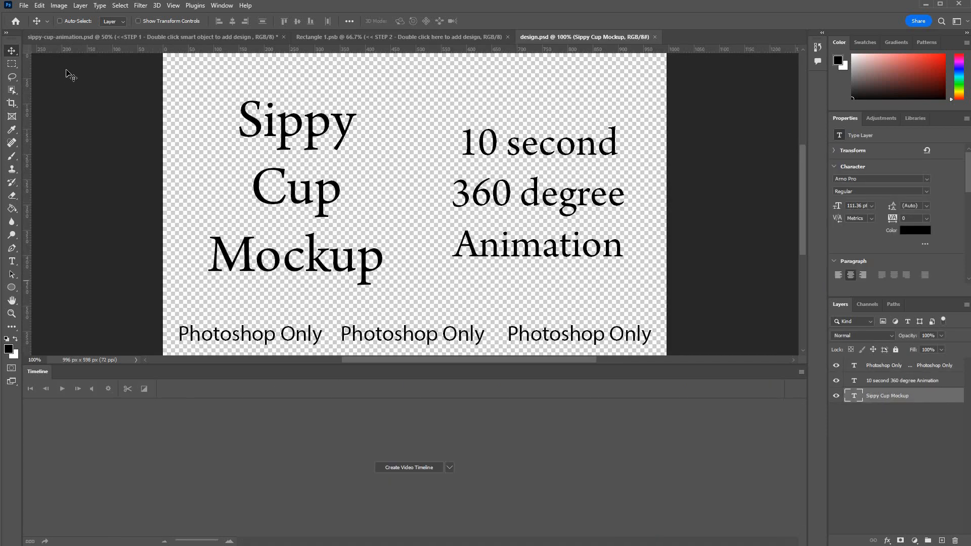
# Place the green dragon-scales-color (8) image from the papers, dragon-scales, colored folder as an embedded object in the design.
pyautogui.click(23, 6)
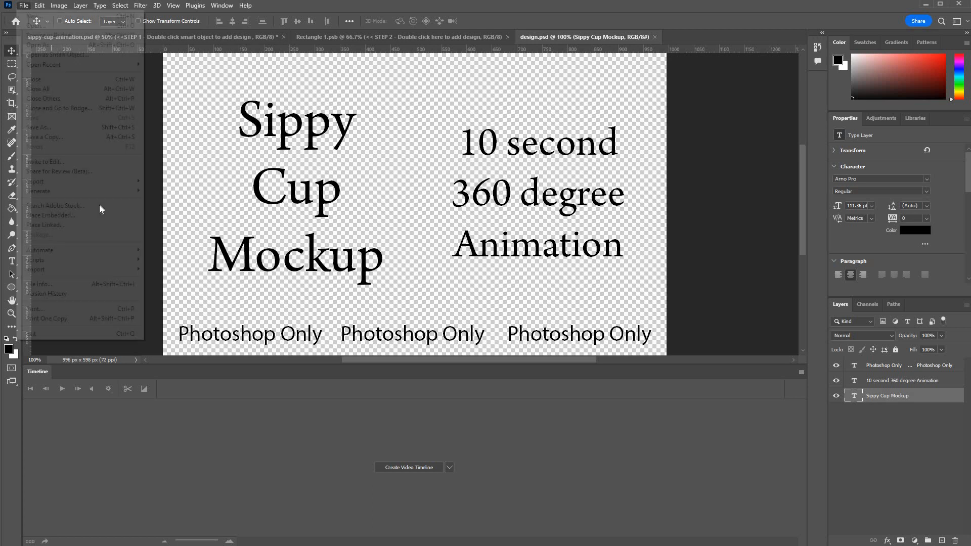
pyautogui.press('Return')
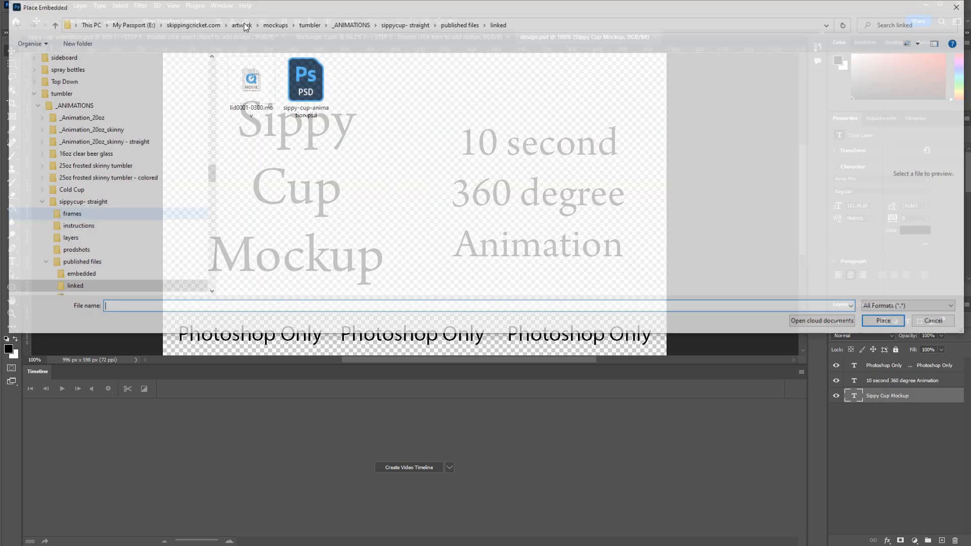
pyautogui.click(239, 24)
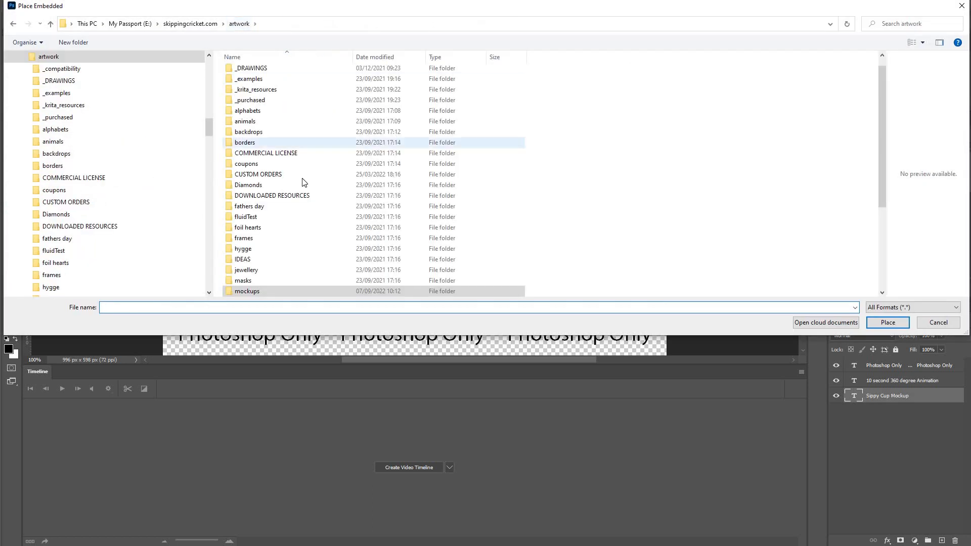
pyautogui.scroll(-4, 303, 182)
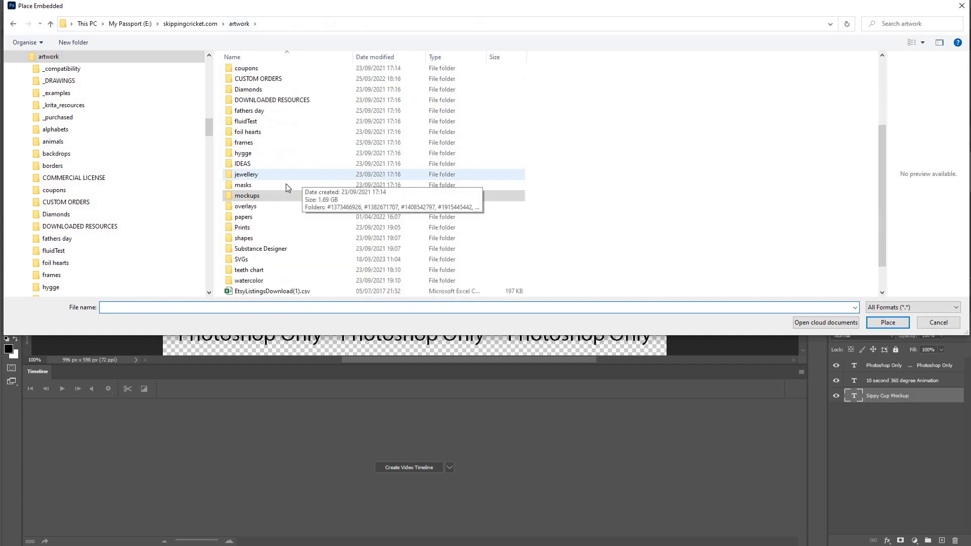
pyautogui.doubleClick(291, 183)
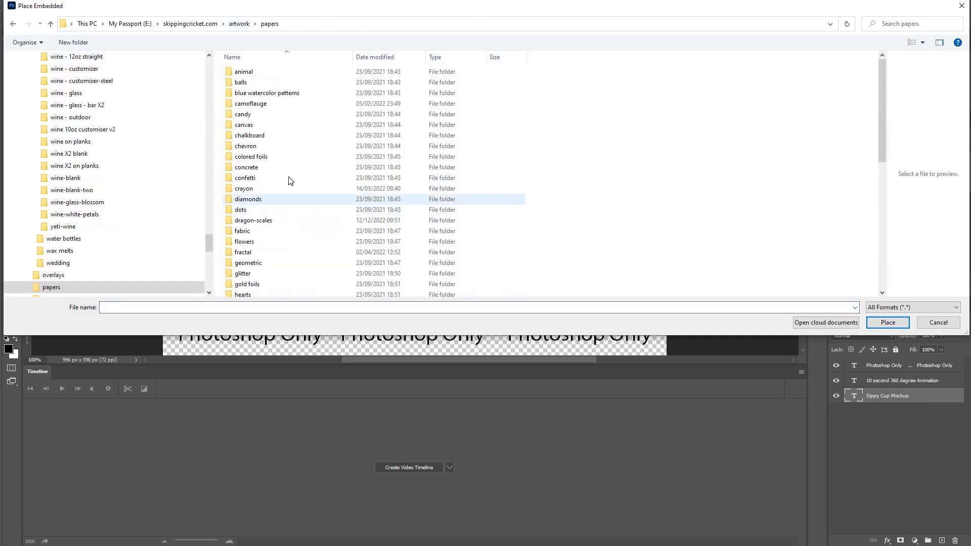
pyautogui.doubleClick(273, 221)
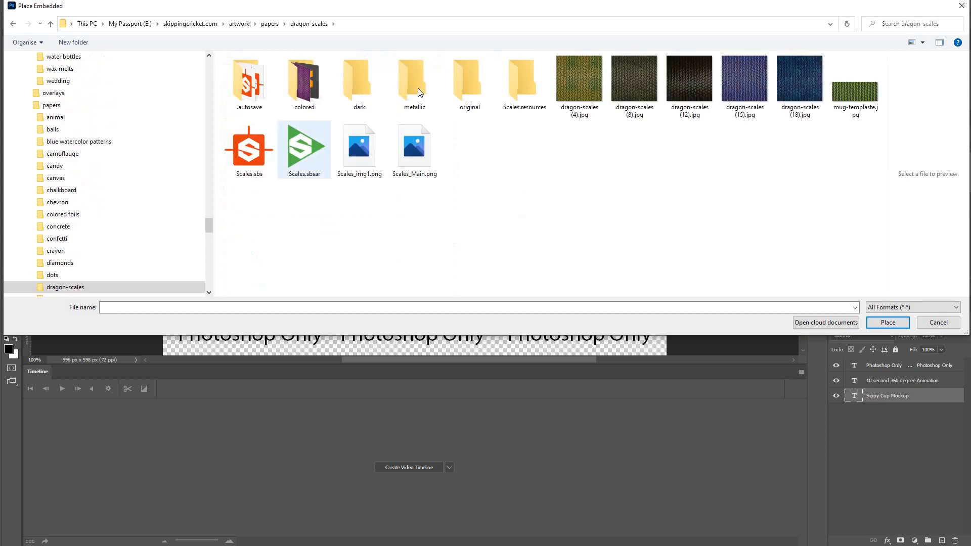
pyautogui.doubleClick(304, 81)
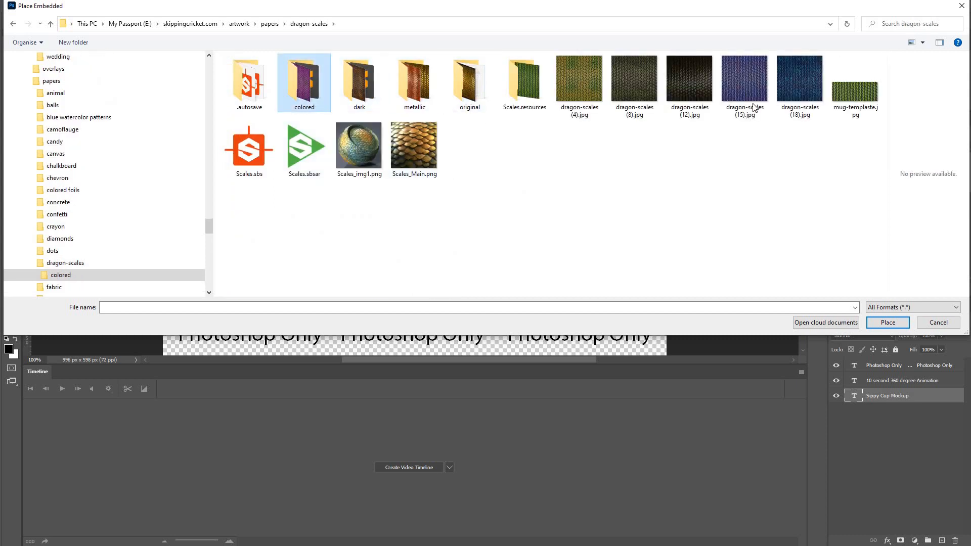
pyautogui.click(853, 81)
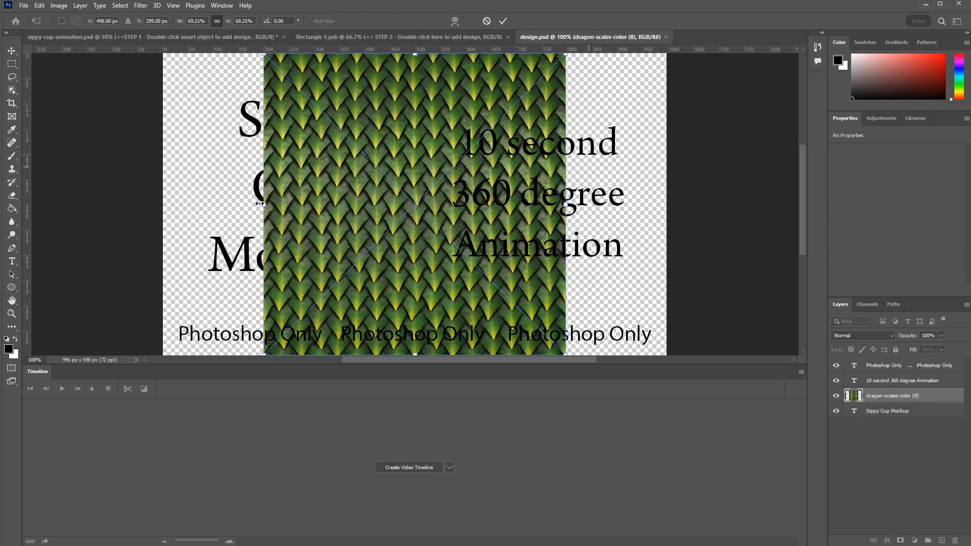
# Stretch the placed dragon-scales image across the full canvas width and move its layer below the Sippy Cup Mockup text.
pyautogui.moveTo(263, 205); pyautogui.dragTo(163, 204)
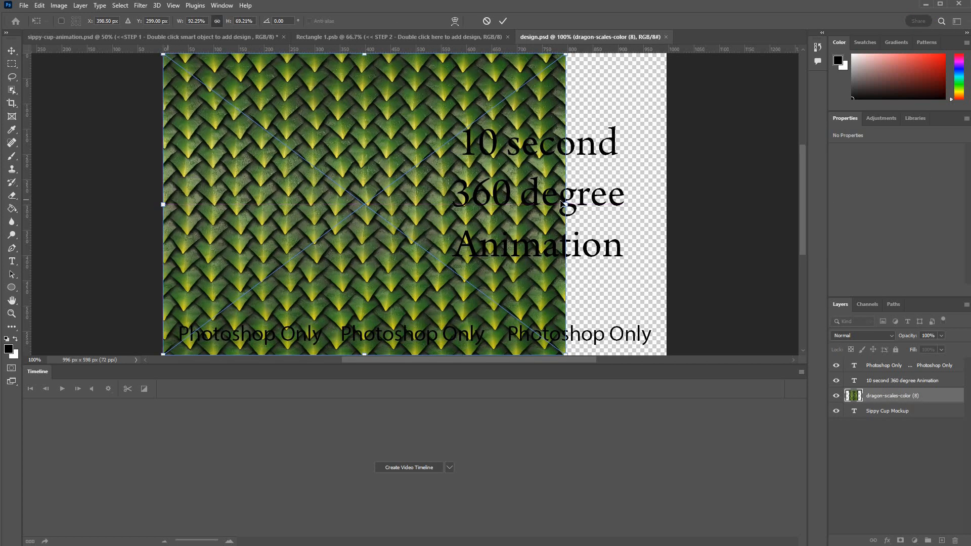
pyautogui.moveTo(632, 202); pyautogui.dragTo(666, 205)
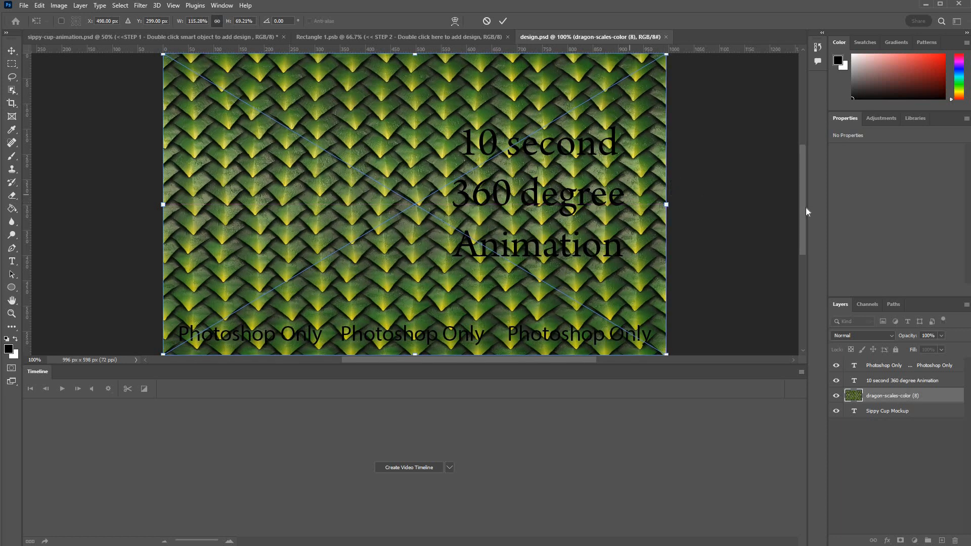
pyautogui.scroll(4, 806, 202)
pyautogui.scroll(-3, 806, 201)
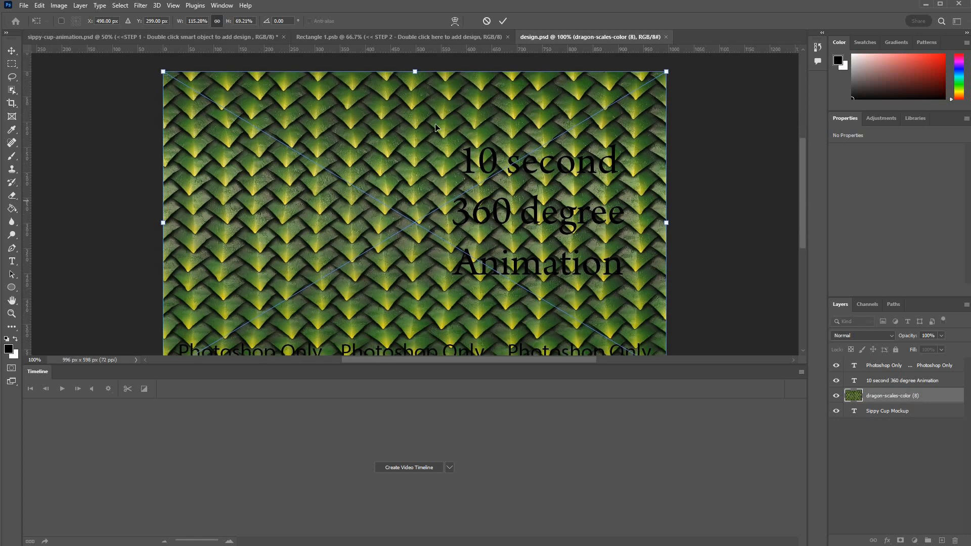
pyautogui.click(503, 21)
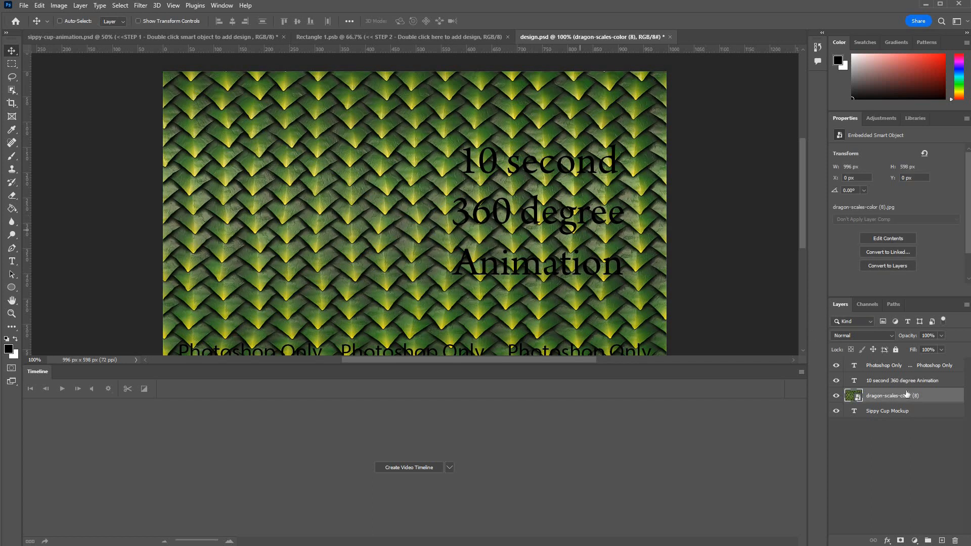
pyautogui.moveTo(905, 394); pyautogui.dragTo(910, 417)
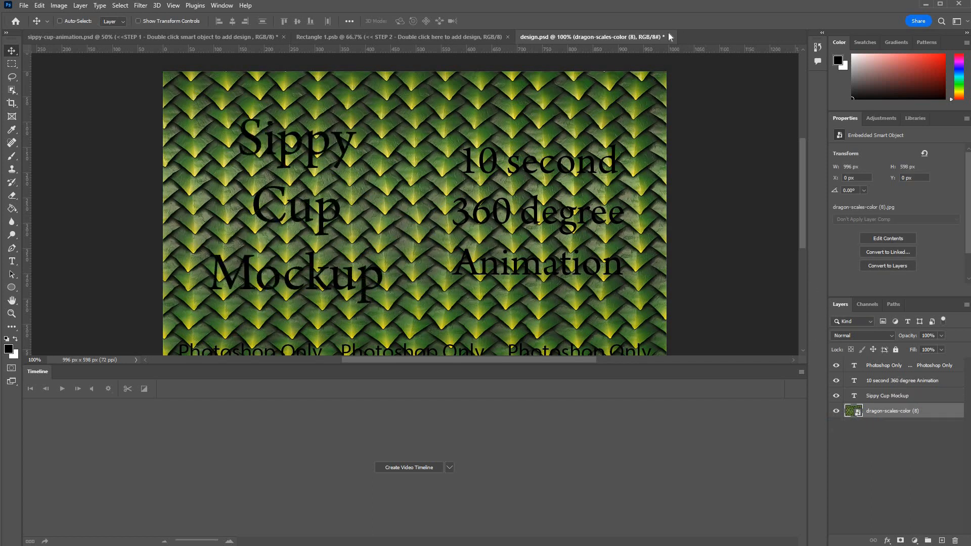
# Close design.psd and Rectangle 1.psb, saving the changes to both so the mockup updates.
pyautogui.click(670, 38)
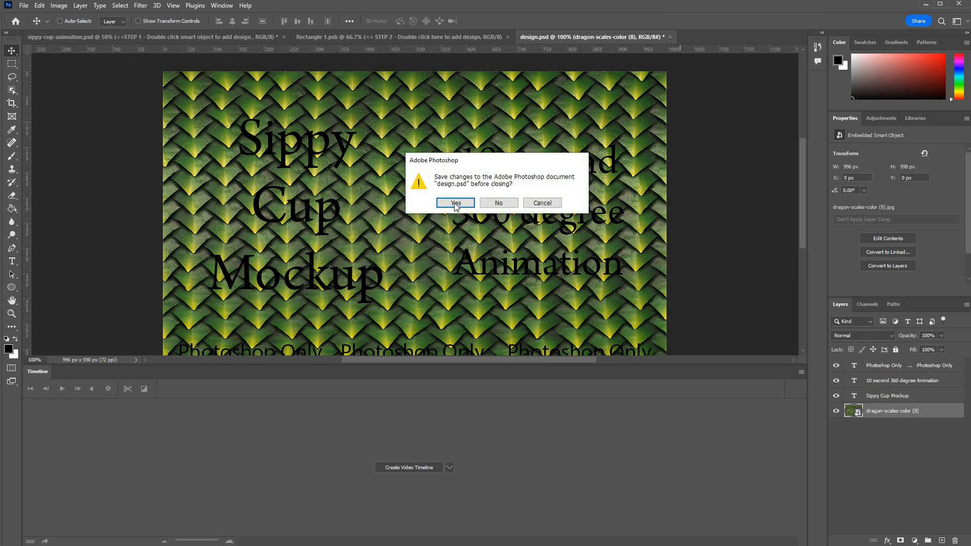
pyautogui.click(455, 203)
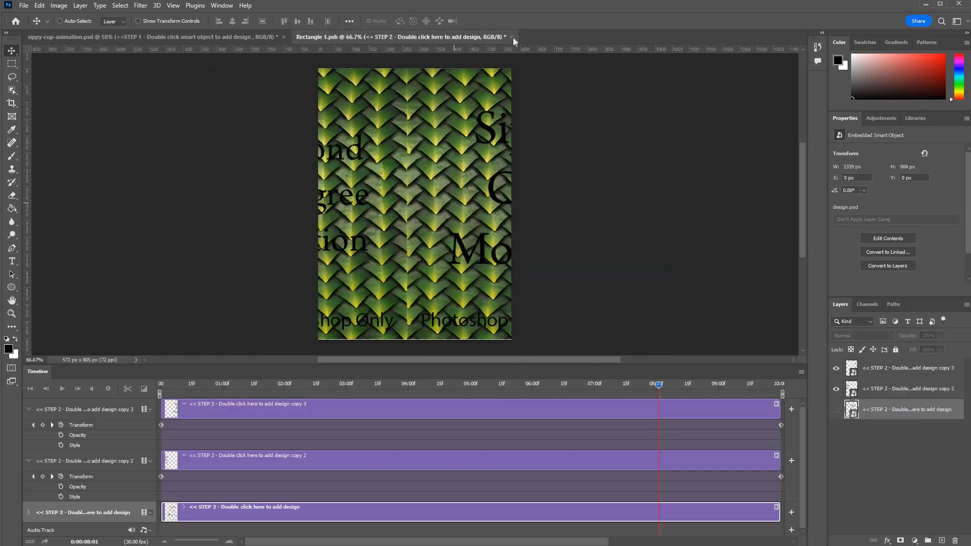
pyautogui.hotkey('ctrl', 'w')
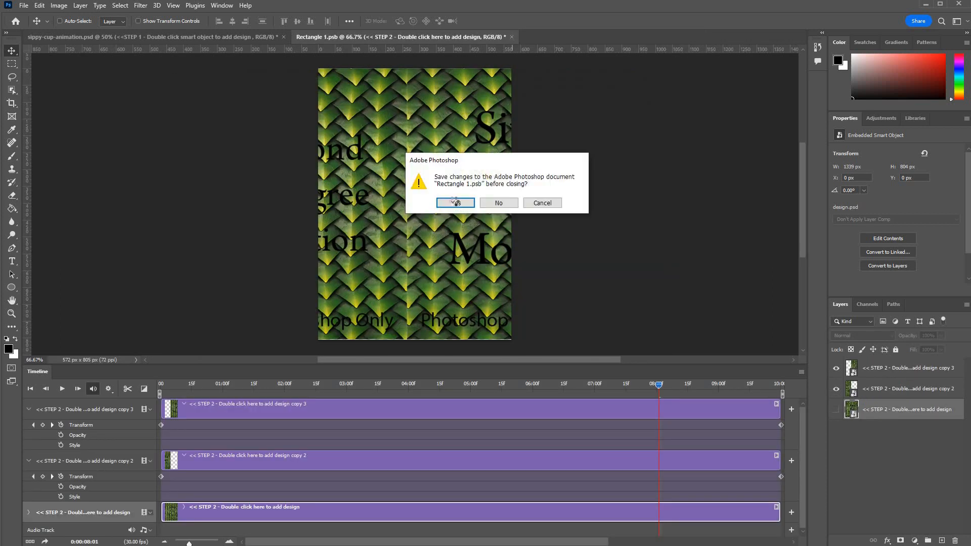
pyautogui.click(454, 205)
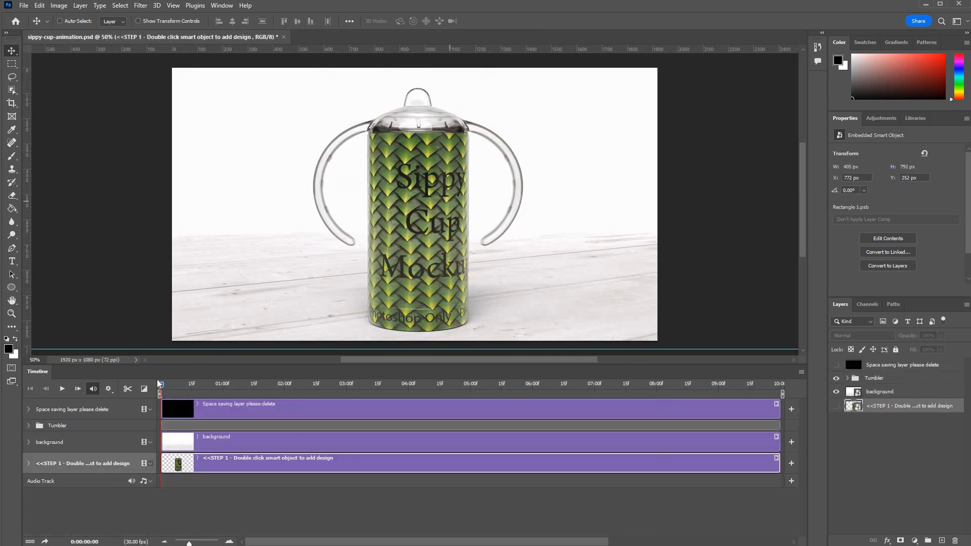
# Scrub through the timeline to preview the rotating sippy cup with the new design.
pyautogui.moveTo(161, 388); pyautogui.dragTo(305, 387)
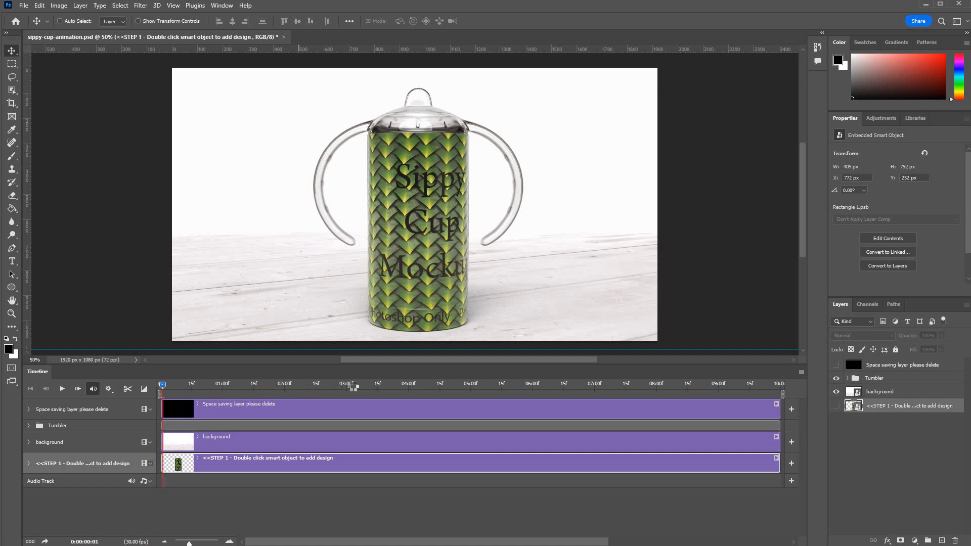
pyautogui.press('space')
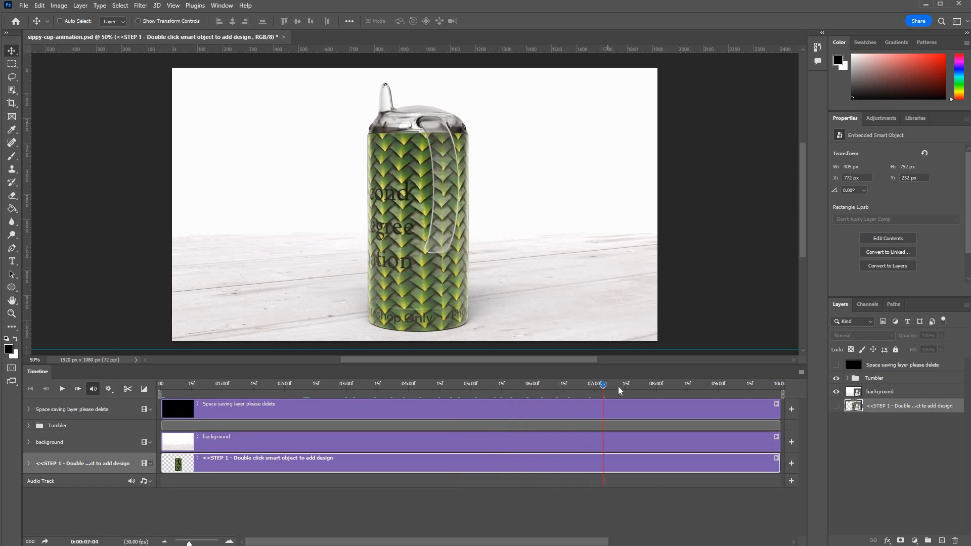
pyautogui.moveTo(616, 389); pyautogui.dragTo(434, 387)
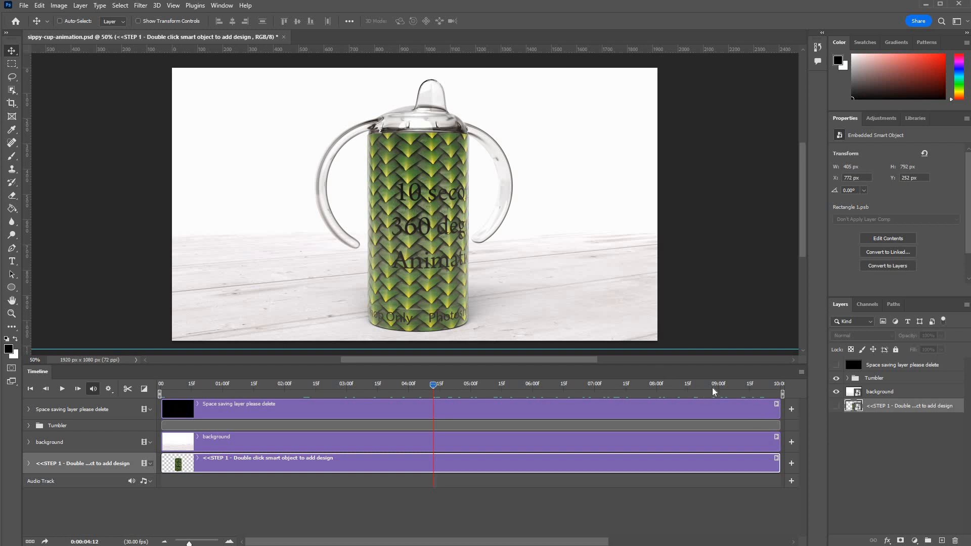
# Render all frames of the timeline to sippy-cup-animation.mp4 using H.264, High Quality, 1920 x 1080 document size and 30 fps.
pyautogui.click(800, 373)
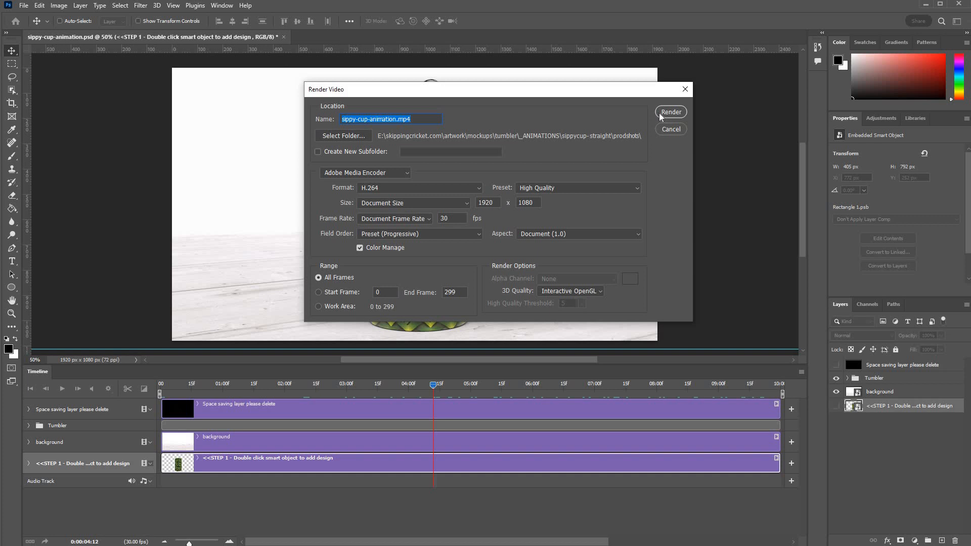
pyautogui.press('Return')
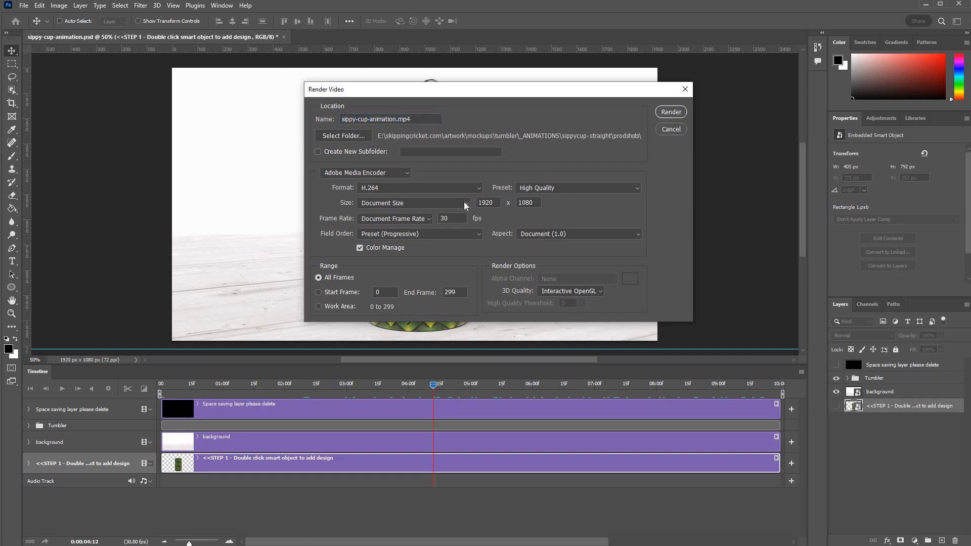
pyautogui.click(464, 202)
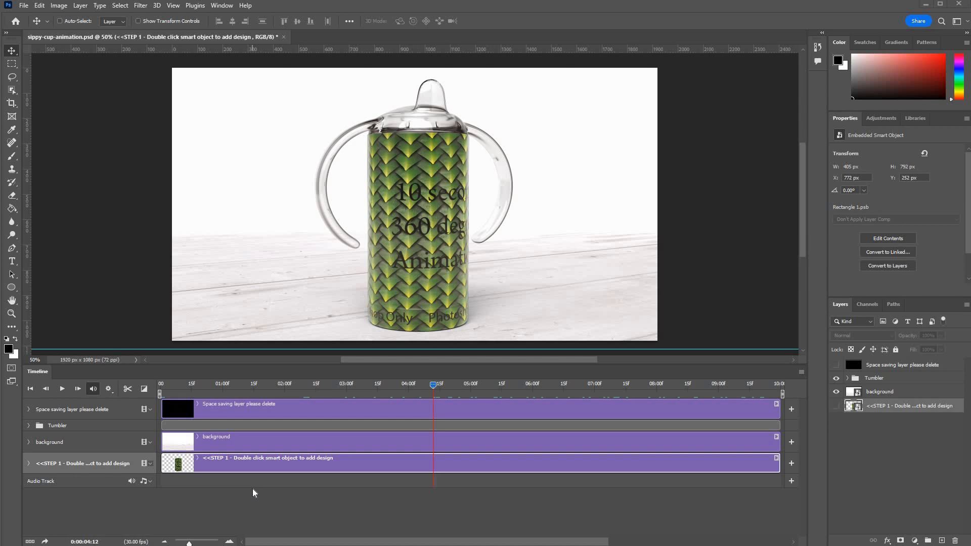
# Switch to File Explorer and play the rendered sippy-cup-animation.mp4 from the prodshots folder, closing the player after viewing.
pyautogui.hotkey('alt', 'Tab')
pyautogui.click(394, 196)
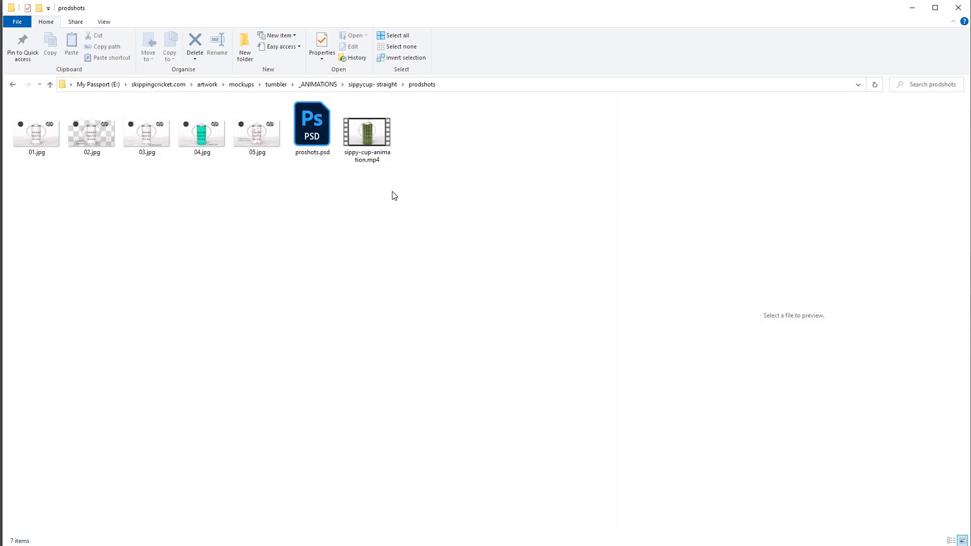
pyautogui.click(378, 130)
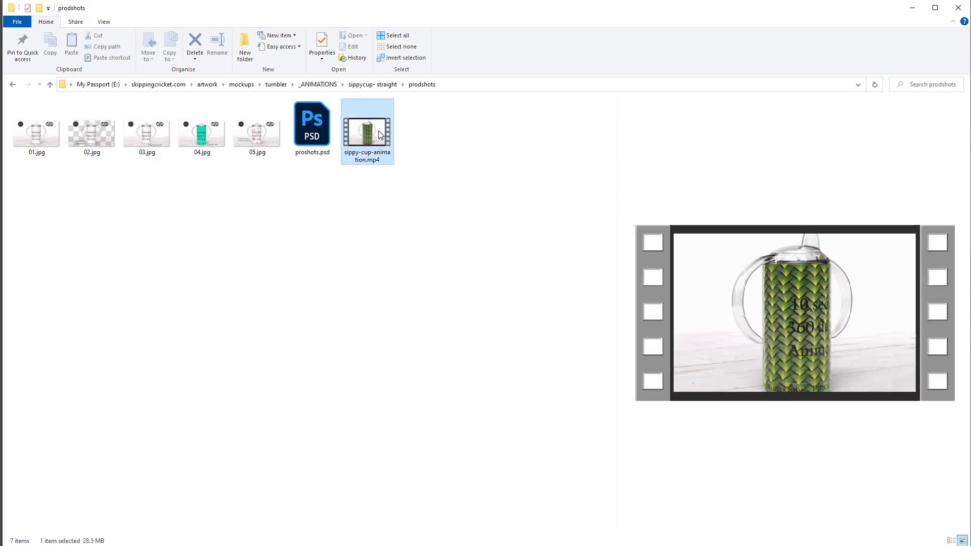
pyautogui.doubleClick(379, 130)
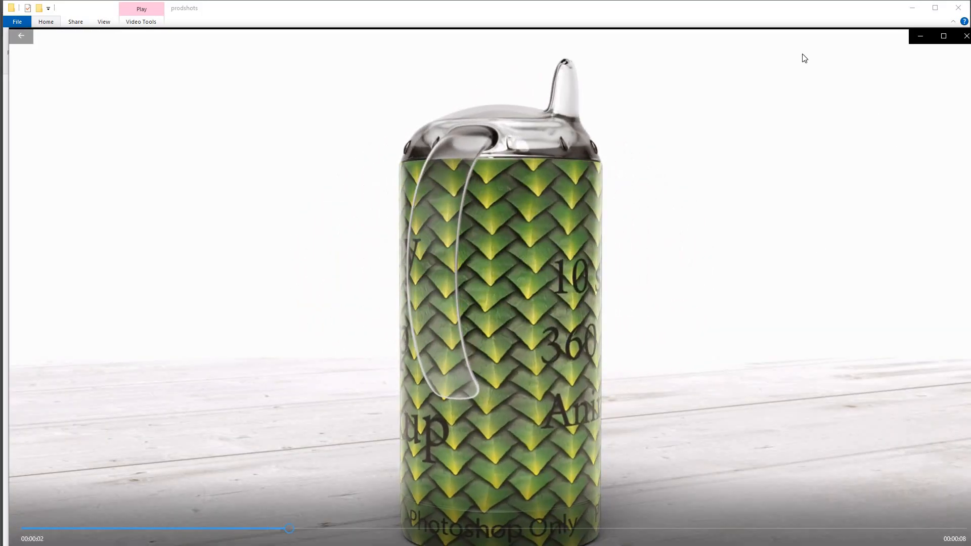
pyautogui.moveTo(858, 40); pyautogui.dragTo(826, 20)
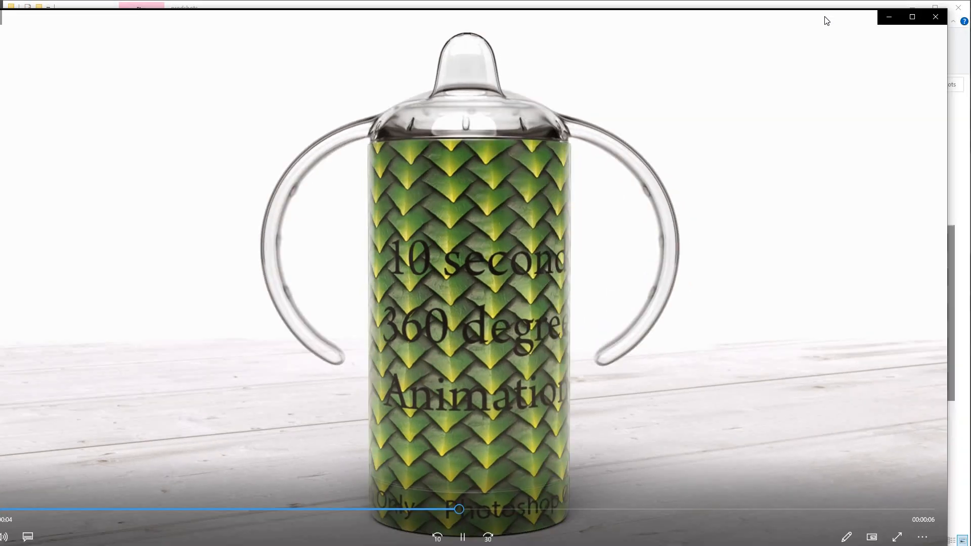
pyautogui.click(943, 13)
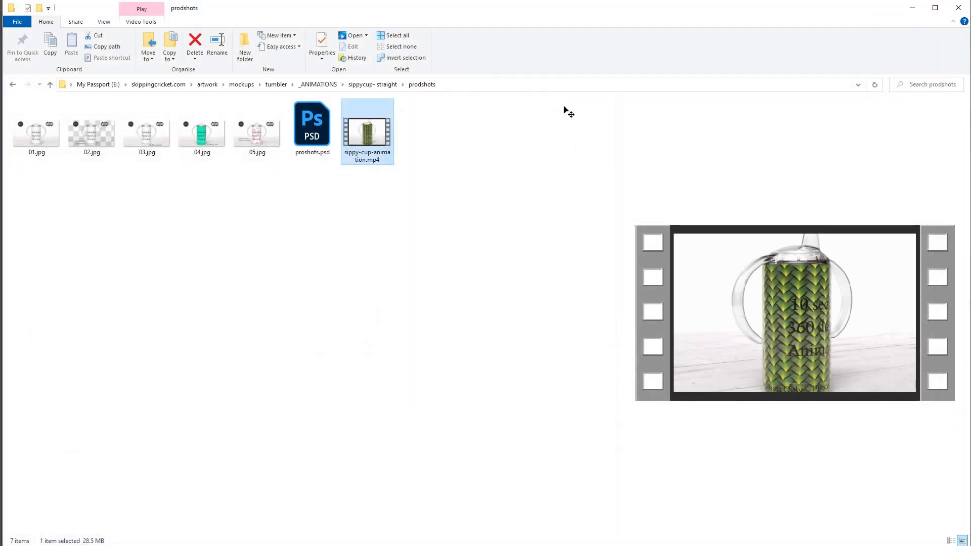
# Return to Photoshop, open the STEP 1 and nested STEP 2 smart objects, and delete the dragon-scales-color (8) layer from design.psd.
pyautogui.hotkey('alt', 'Tab')
pyautogui.click(857, 343)
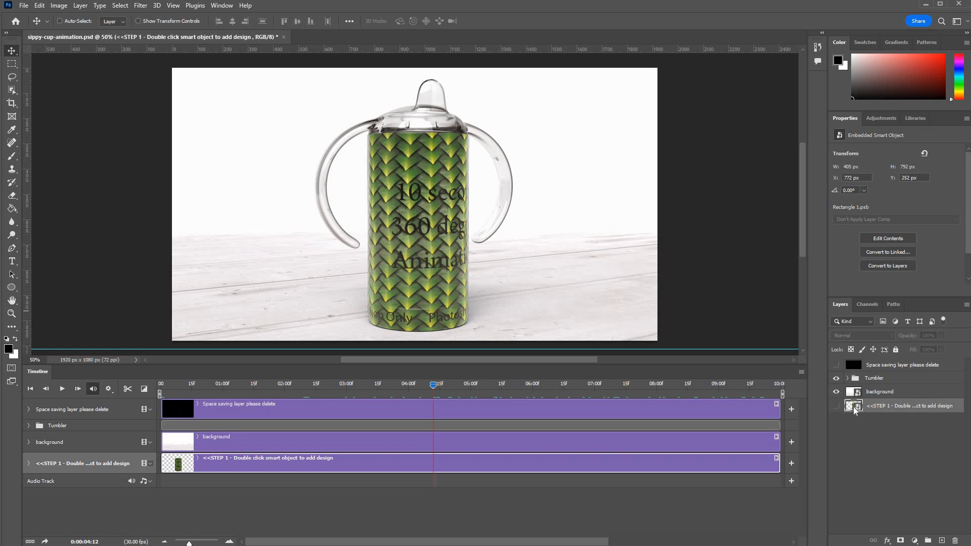
pyautogui.doubleClick(853, 407)
pyautogui.doubleClick(859, 412)
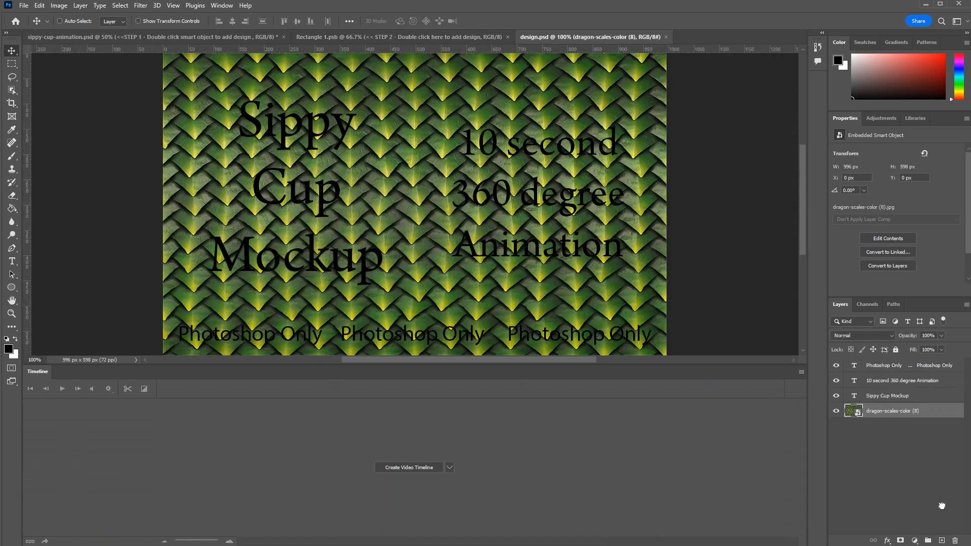
pyautogui.moveTo(892, 411); pyautogui.dragTo(954, 539)
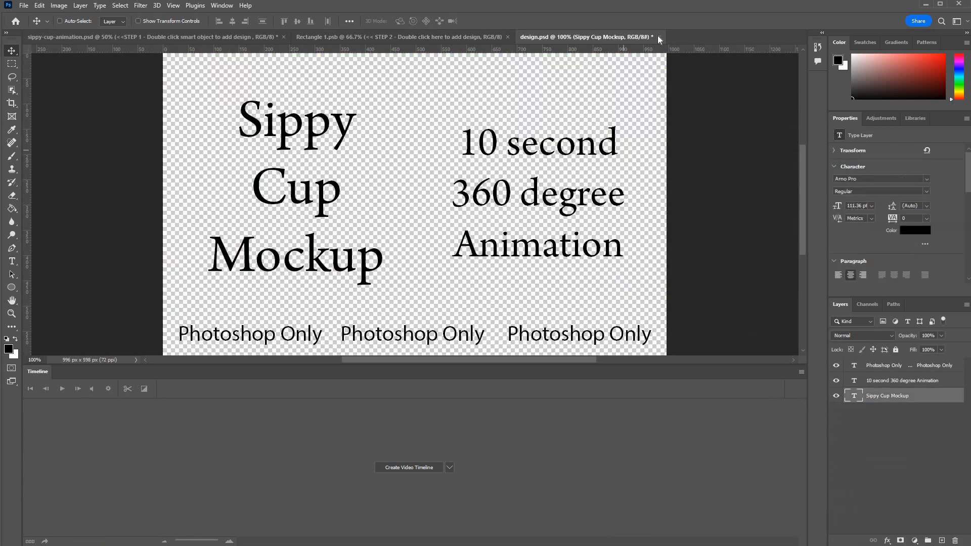
# Save and close design.psd and Rectangle 1.psb to update the mockup with the text-only design.
pyautogui.click(659, 37)
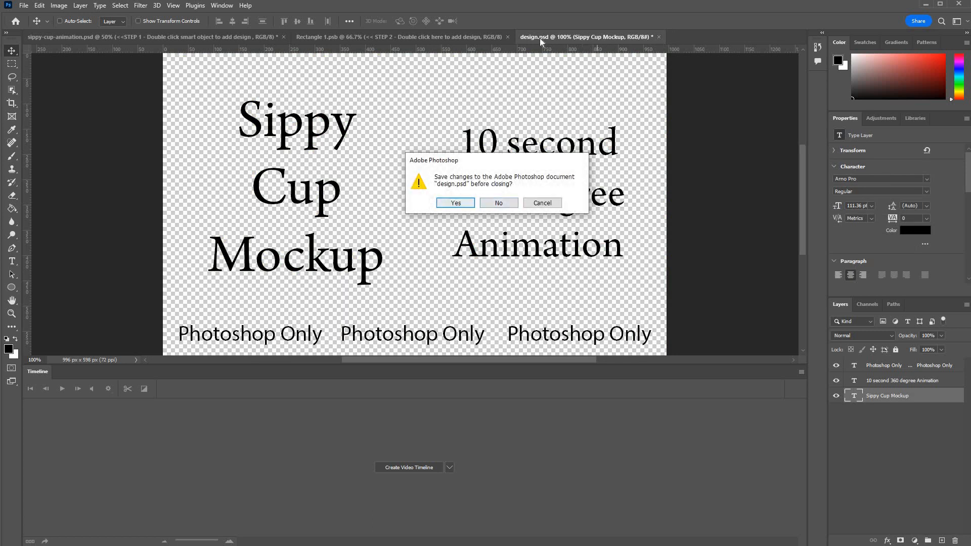
pyautogui.press('Return')
pyautogui.hotkey('ctrl', 'w')
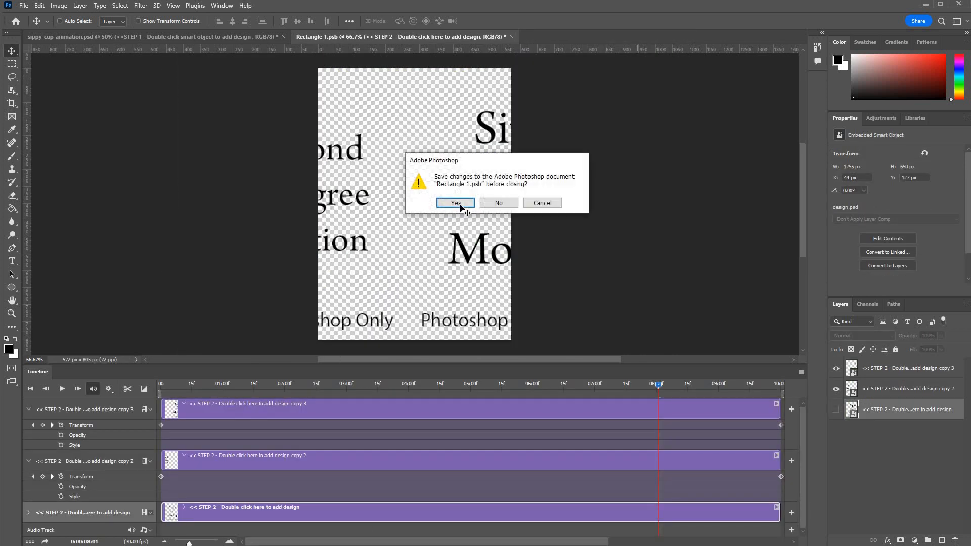
pyautogui.click(461, 203)
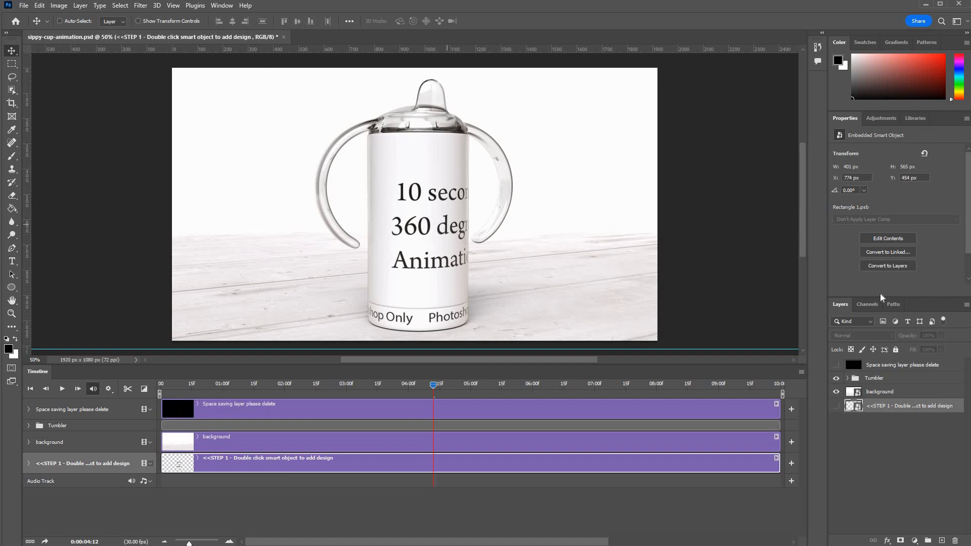
# Expand the Tumbler group and set the Tumbler color layer's Color Overlay to bright blue, 0095fd.
pyautogui.click(848, 378)
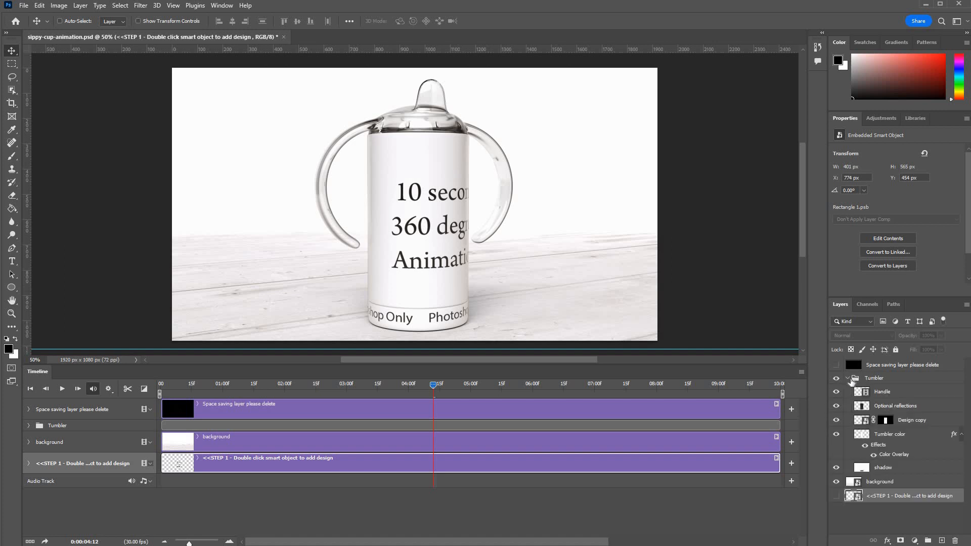
pyautogui.click(849, 380)
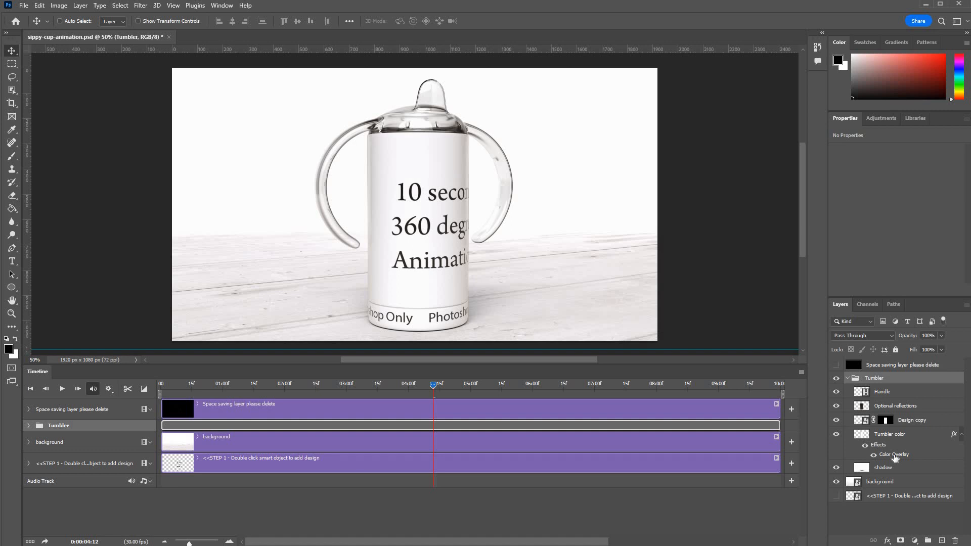
pyautogui.doubleClick(894, 454)
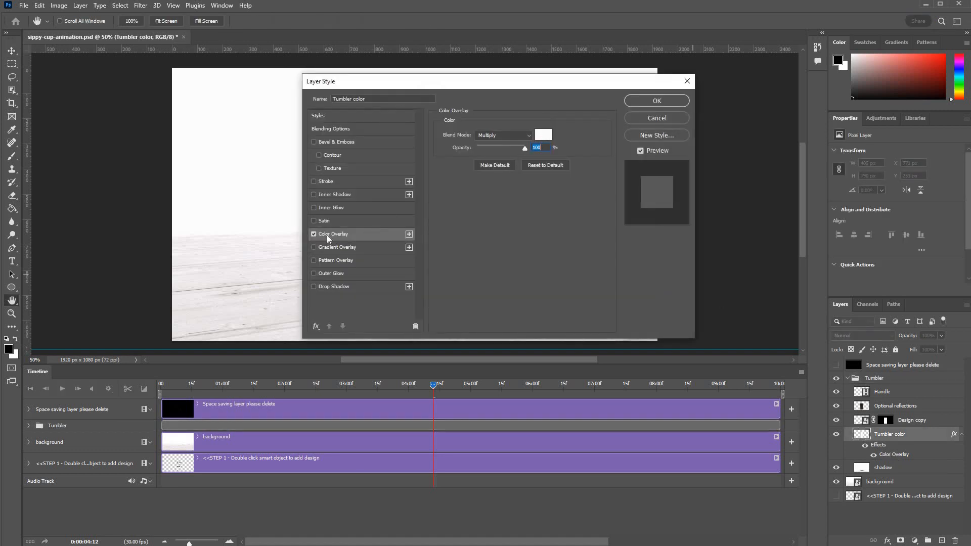
pyautogui.click(544, 135)
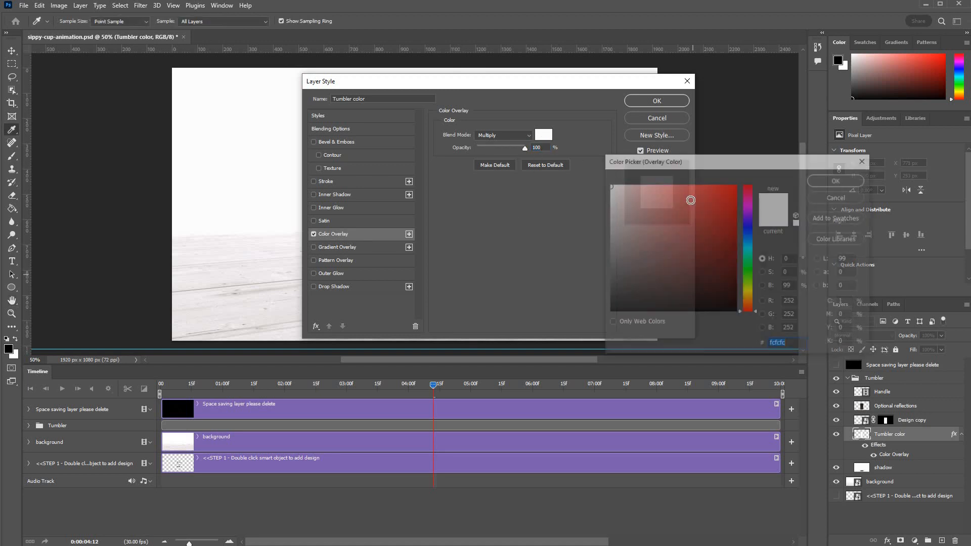
pyautogui.click(736, 185)
pyautogui.click(750, 240)
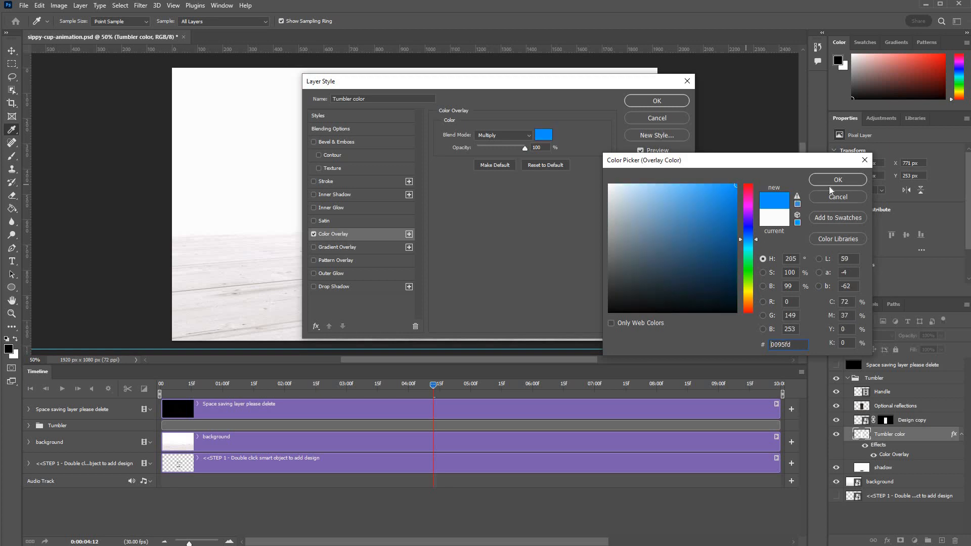
pyautogui.press('Return')
pyautogui.click(664, 104)
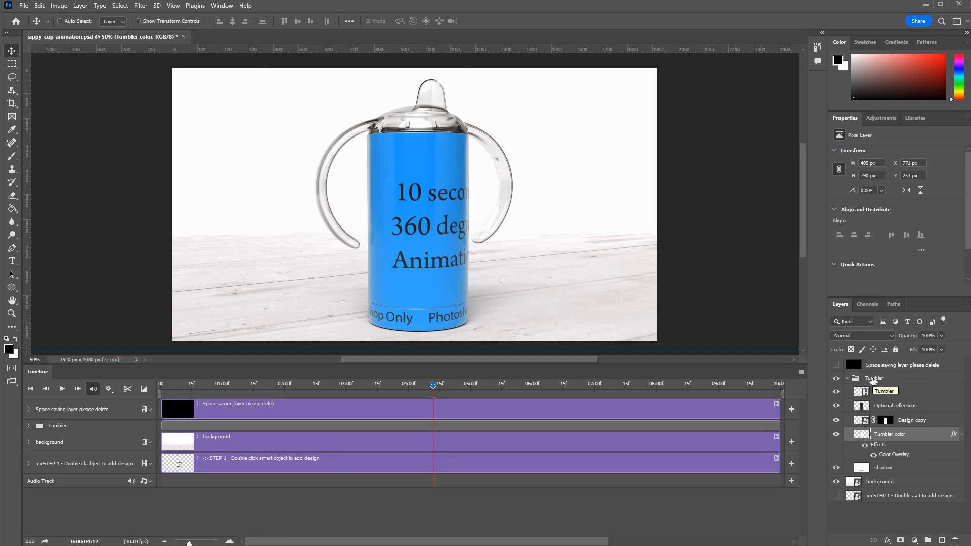
# Toggle the shadow layer off and on, and inspect the background smart object's contents before closing background.png.
pyautogui.click(836, 467)
pyautogui.click(837, 468)
pyautogui.doubleClick(852, 482)
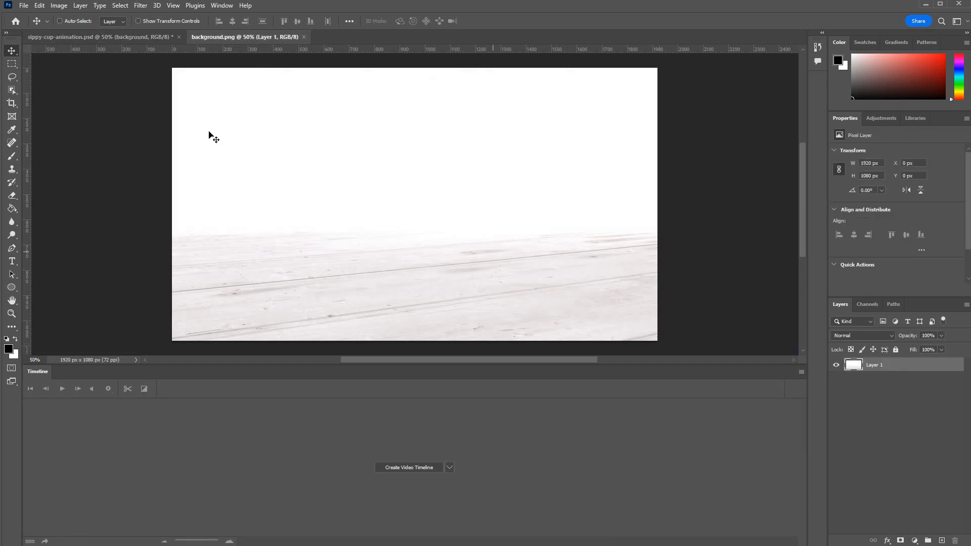
pyautogui.hotkey('alt', 'f')
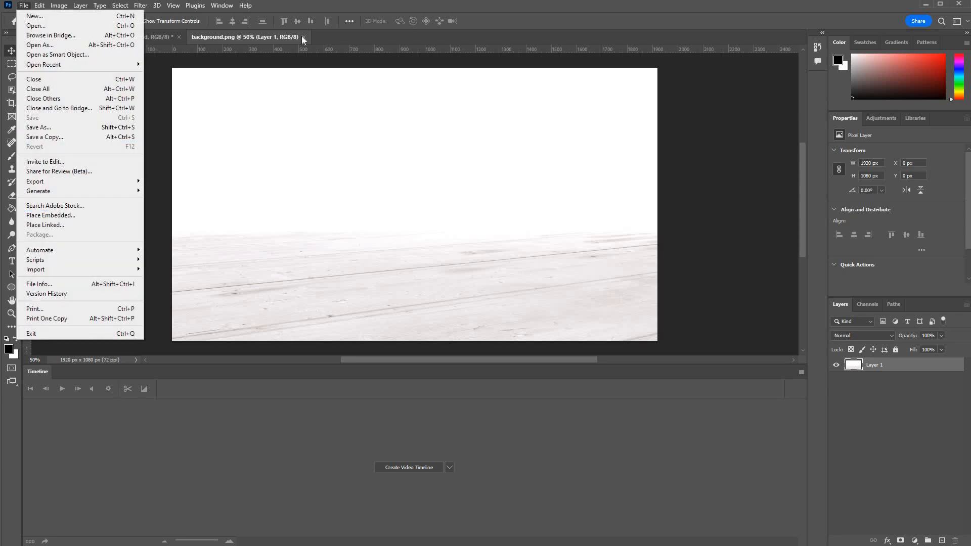
pyautogui.press('Escape')
pyautogui.hotkey('ctrl', 'w')
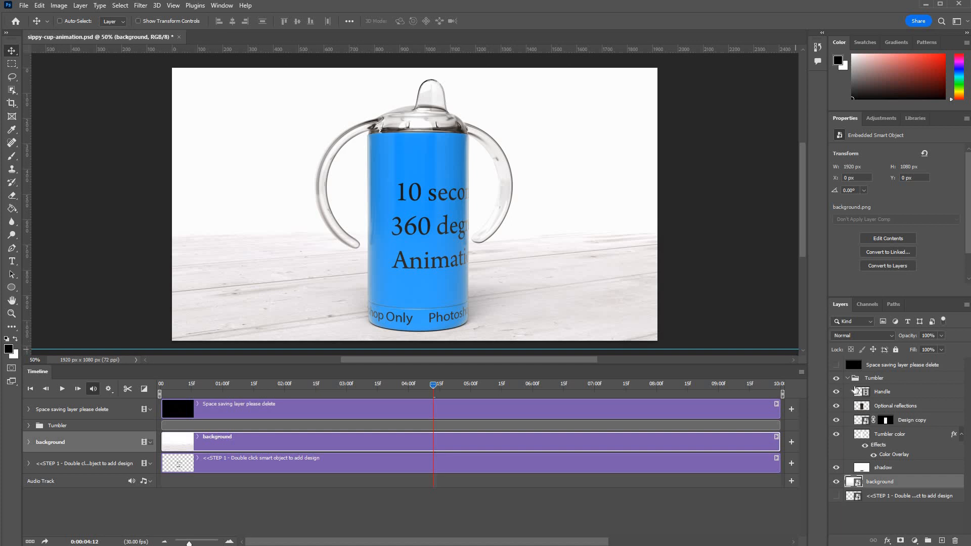
# Select the Optional reflections layer in the Tumbler group and set its opacity to 100%.
pyautogui.click(883, 393)
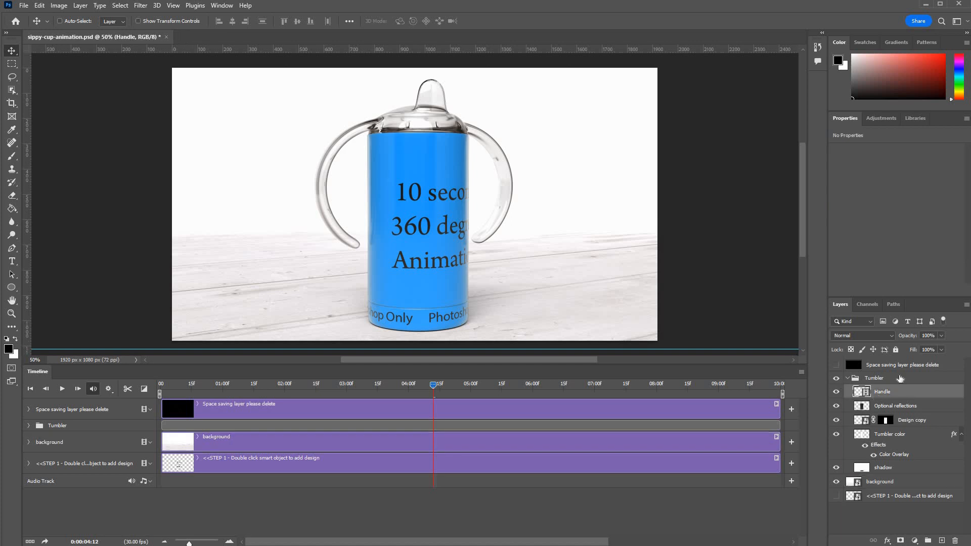
pyautogui.hotkey('alt', '[')
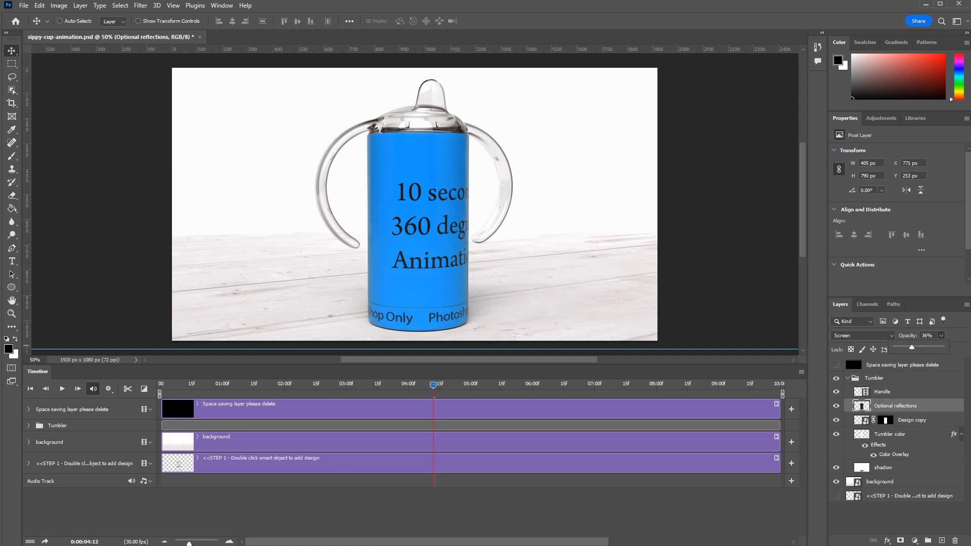
pyautogui.moveTo(911, 347); pyautogui.dragTo(920, 348)
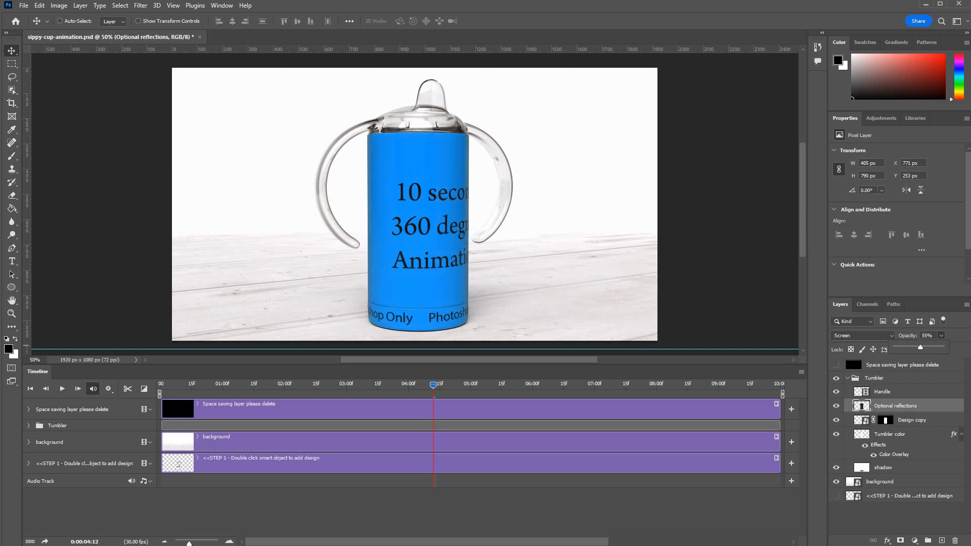
pyautogui.click(966, 340)
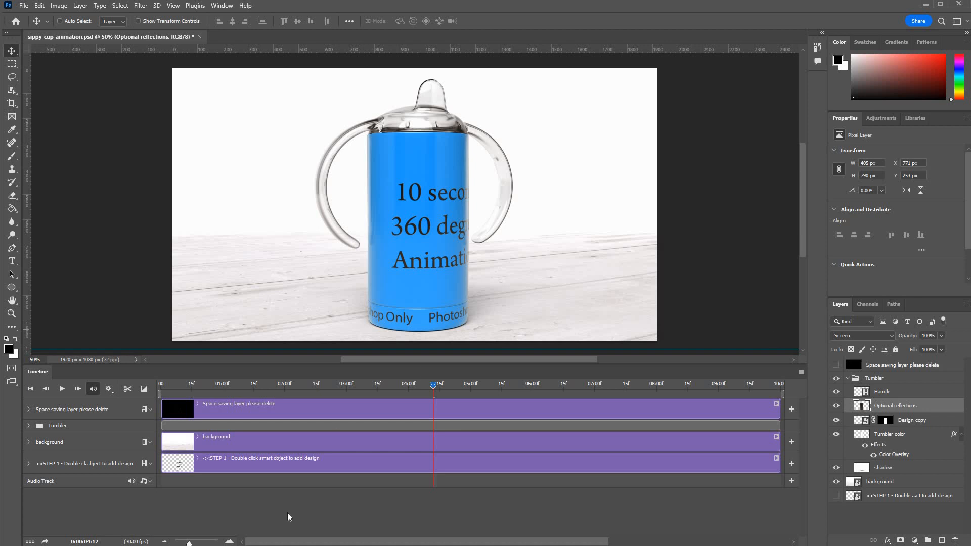